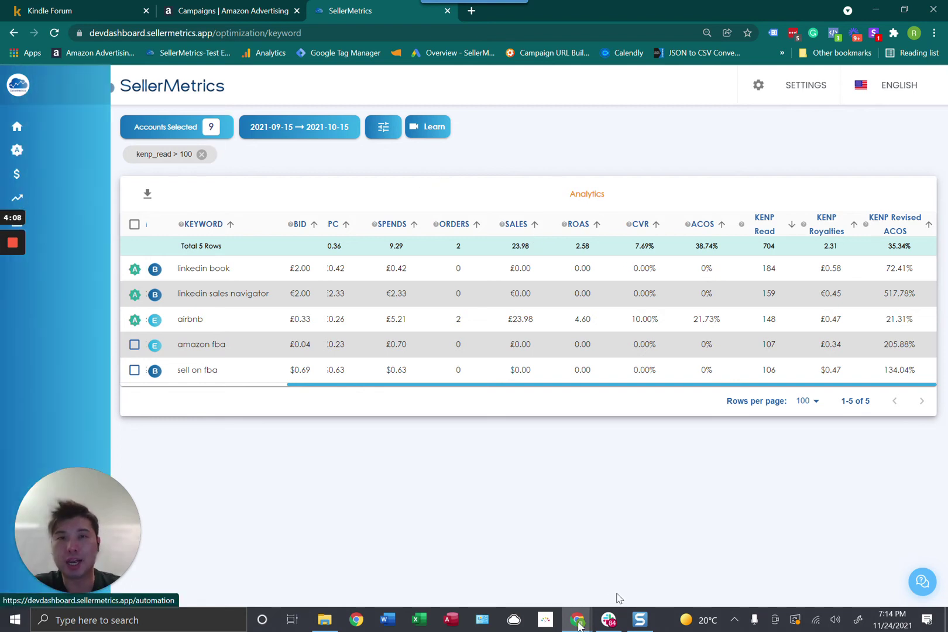
# Switch to the SellerMetrics_KENP_Author slides and step through slide 4 to slide 5, 'Harvesting Search Term via KENP Read'
pyautogui.moveTo(578, 624)
pyautogui.click(676, 556)
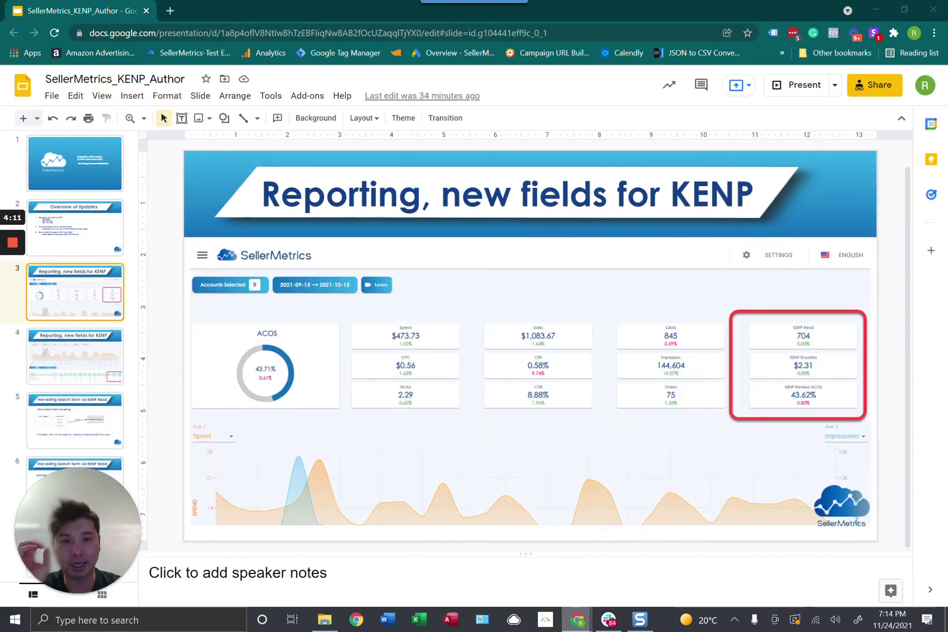
pyautogui.click(97, 368)
pyautogui.click(110, 426)
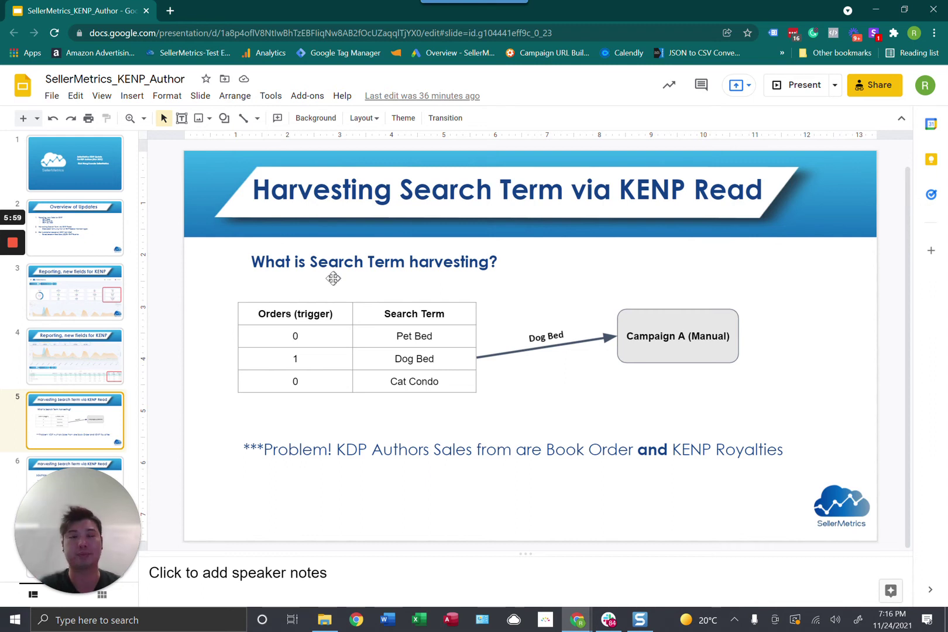
# Review slide 6's >=20 KENP trigger and the Dog Bed value of 25, then return to SellerMetrics
pyautogui.click(119, 468)
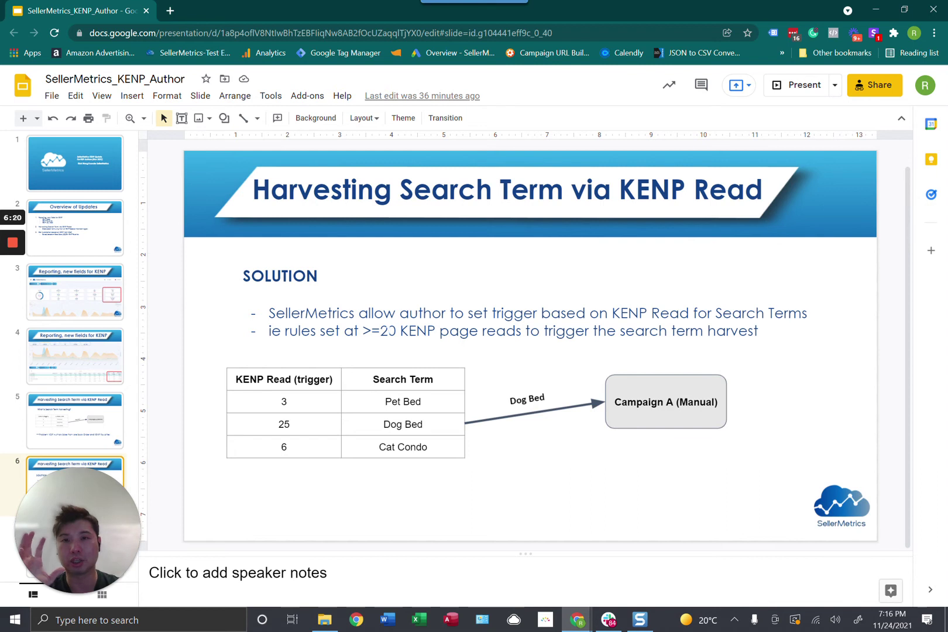
pyautogui.click(297, 331)
pyautogui.moveTo(380, 331); pyautogui.dragTo(448, 329)
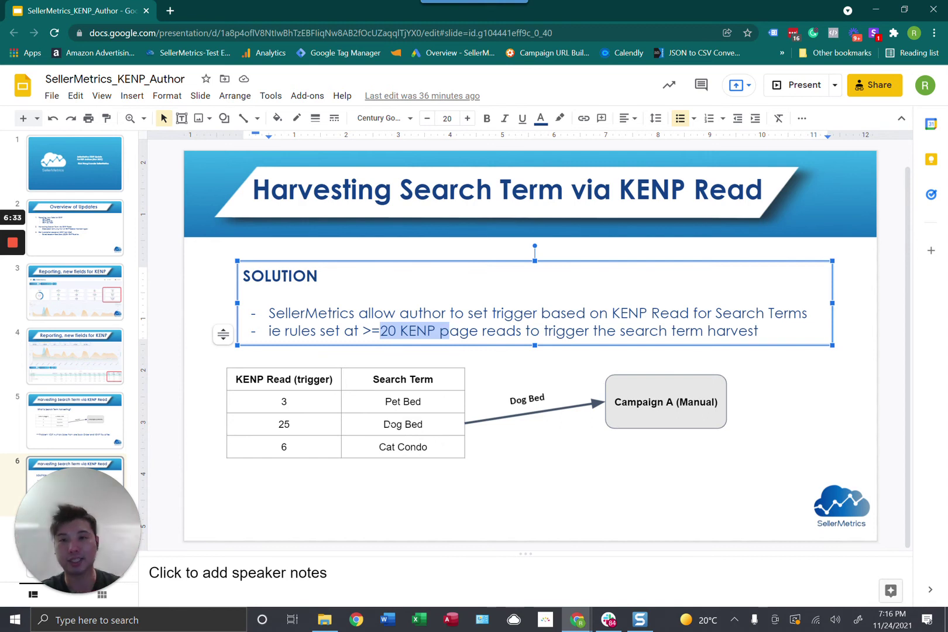
pyautogui.click(413, 417)
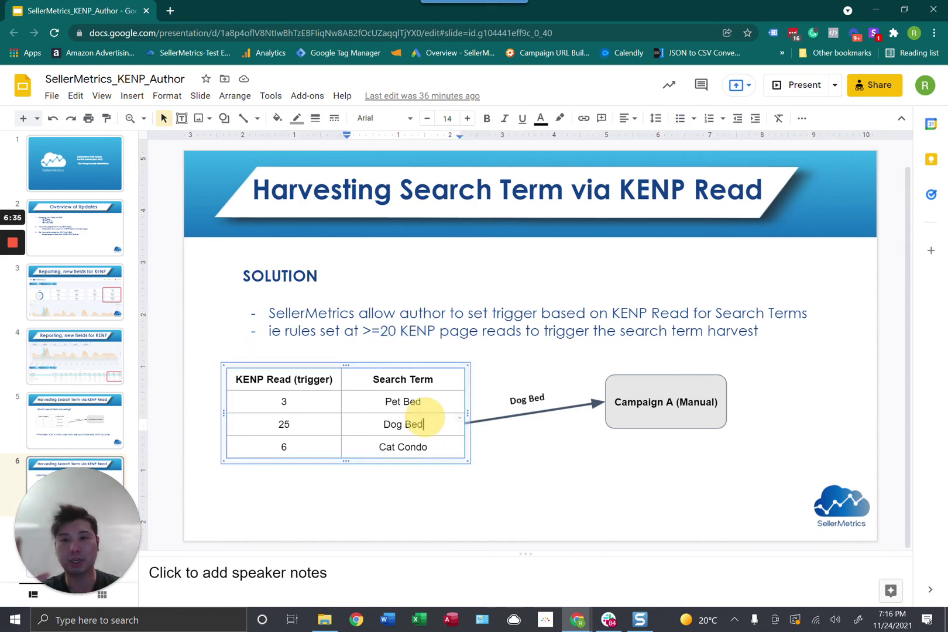
pyautogui.click(313, 422)
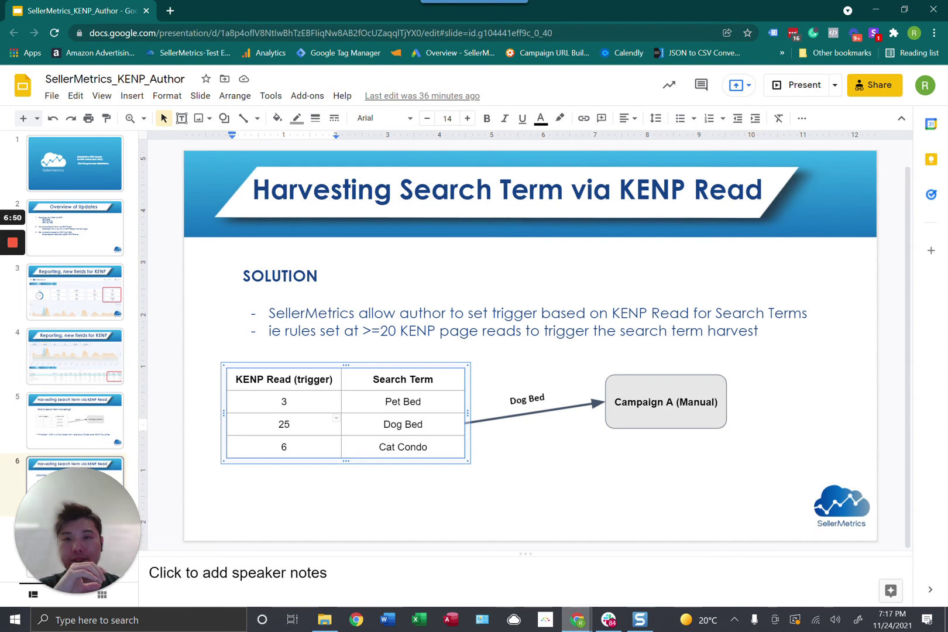
pyautogui.moveTo(580, 625)
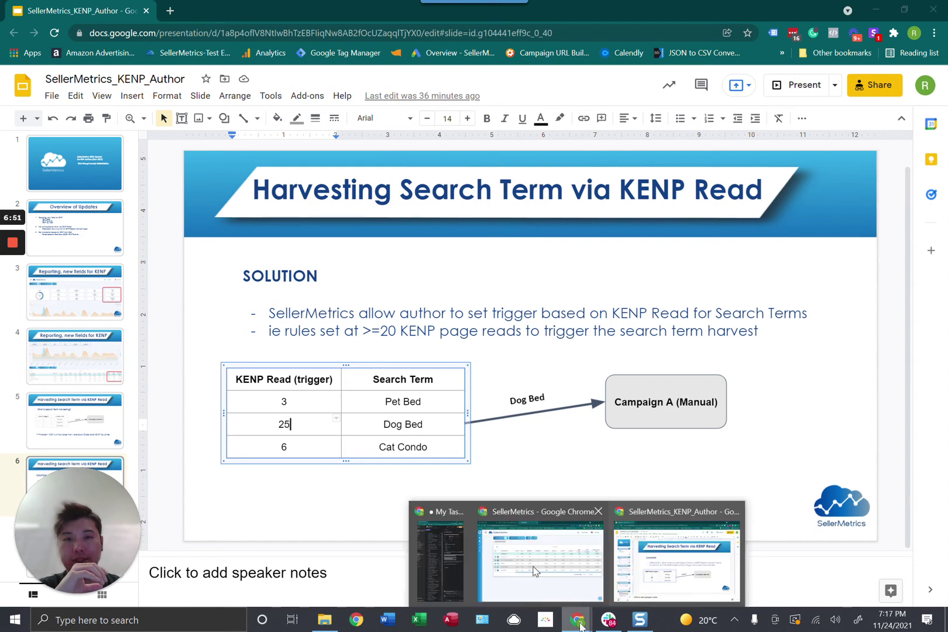
pyautogui.click(533, 567)
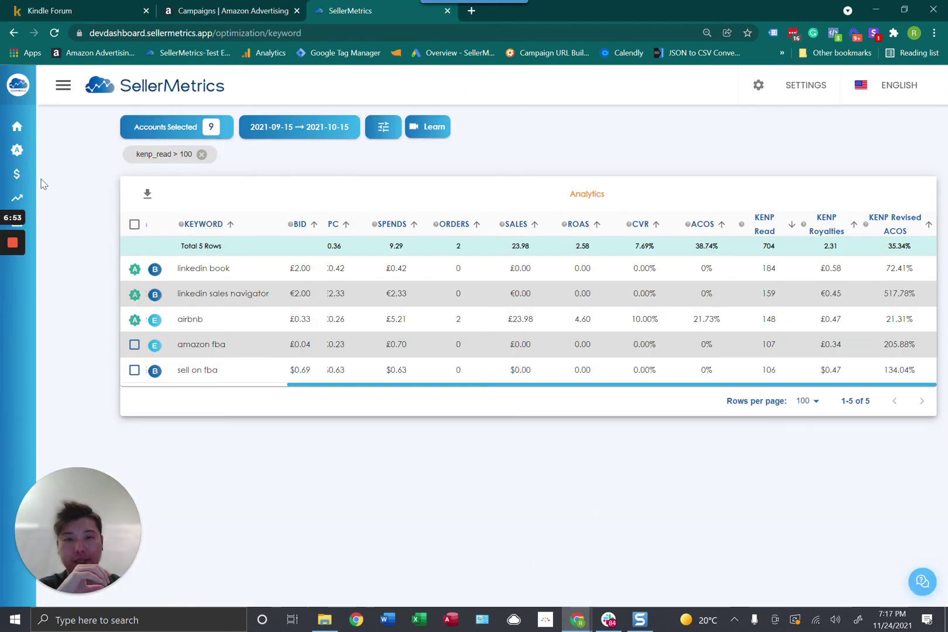
# Open the Analytics > Search Term page in SellerMetrics
pyautogui.moveTo(19, 179)
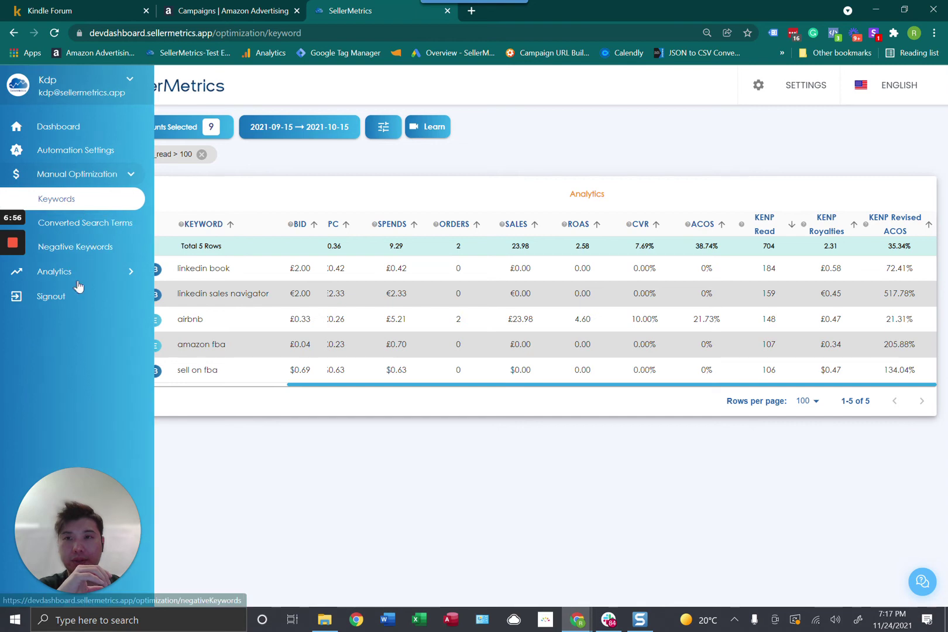
pyautogui.click(127, 273)
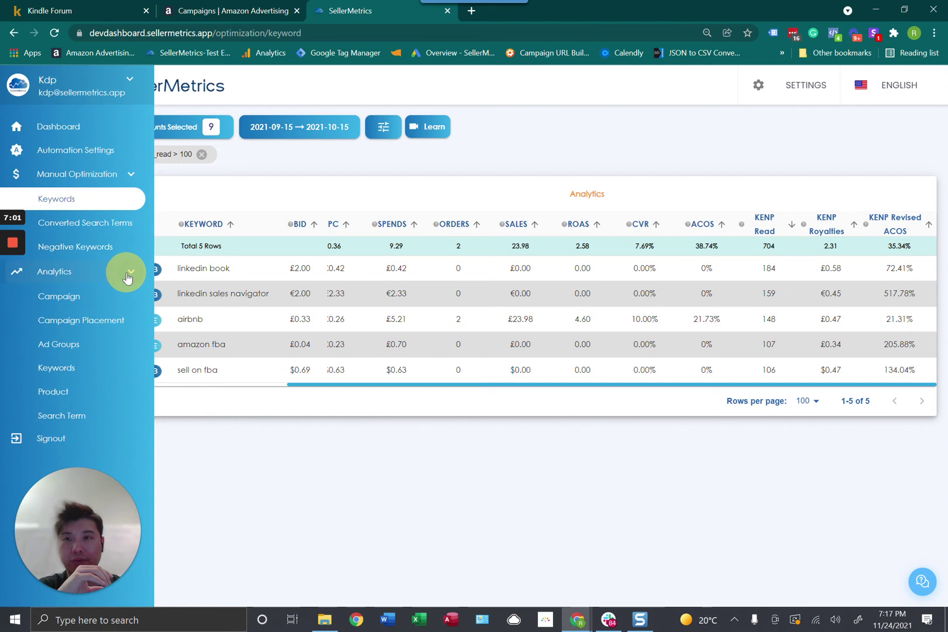
pyautogui.click(64, 418)
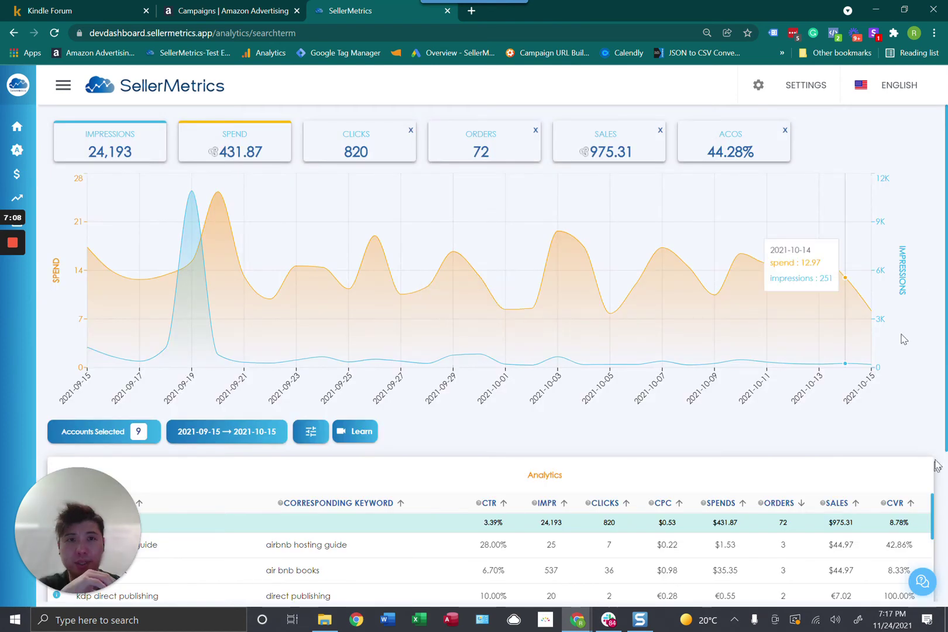
pyautogui.scroll(-5, 938, 462)
pyautogui.scroll(1, 703, 434)
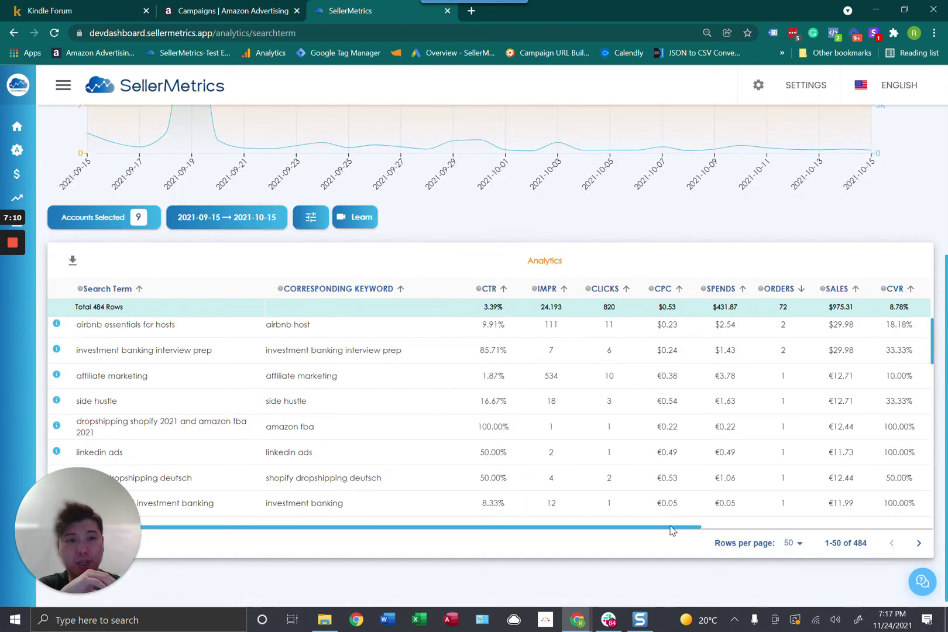
pyautogui.moveTo(854, 530); pyautogui.dragTo(887, 395)
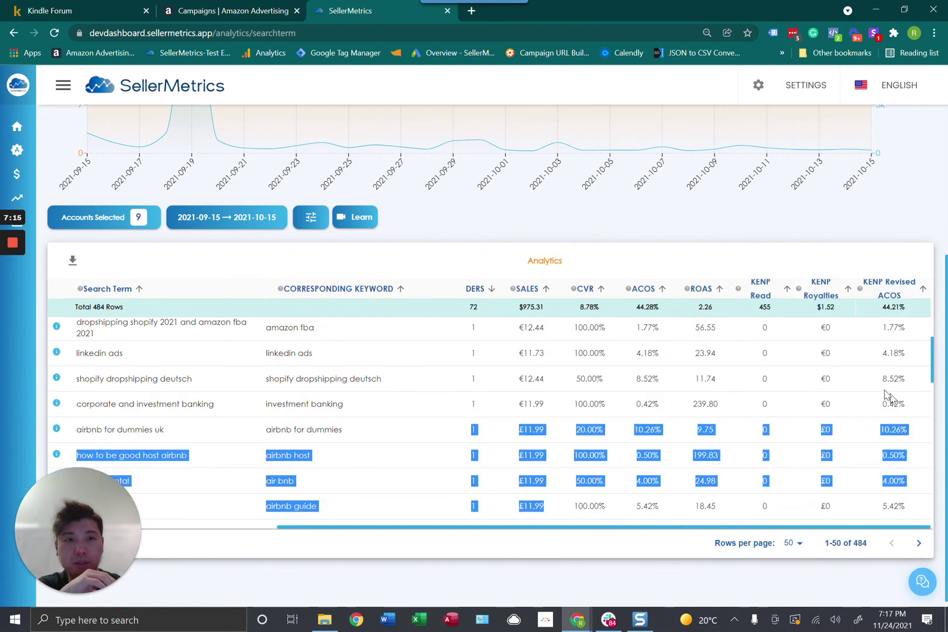
# Sort search terms by KENP Read, highest first, and select top term's campaign DE-LinkedIN-SP
pyautogui.click(788, 289)
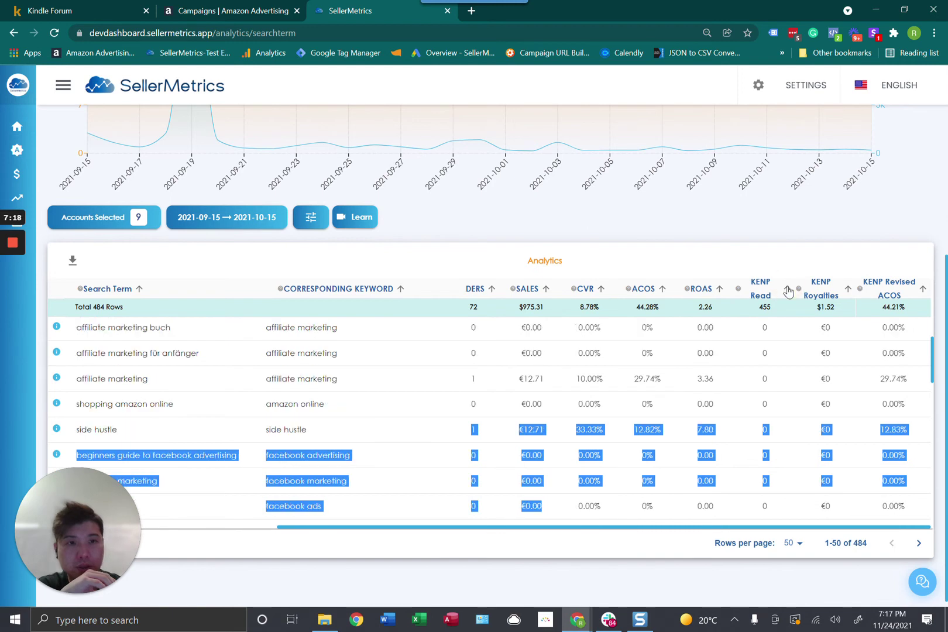
pyautogui.click(788, 289)
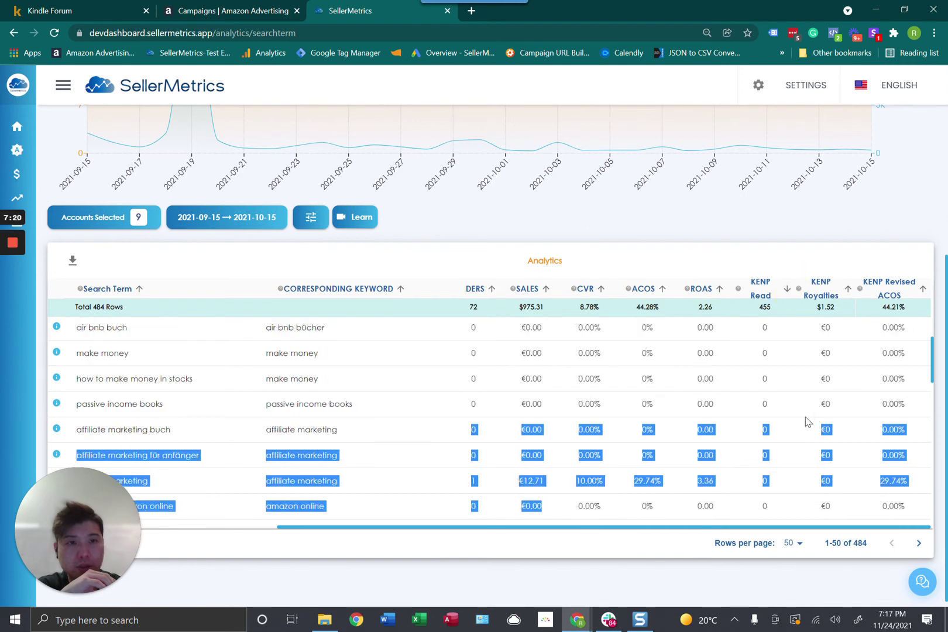
pyautogui.scroll(8, 807, 420)
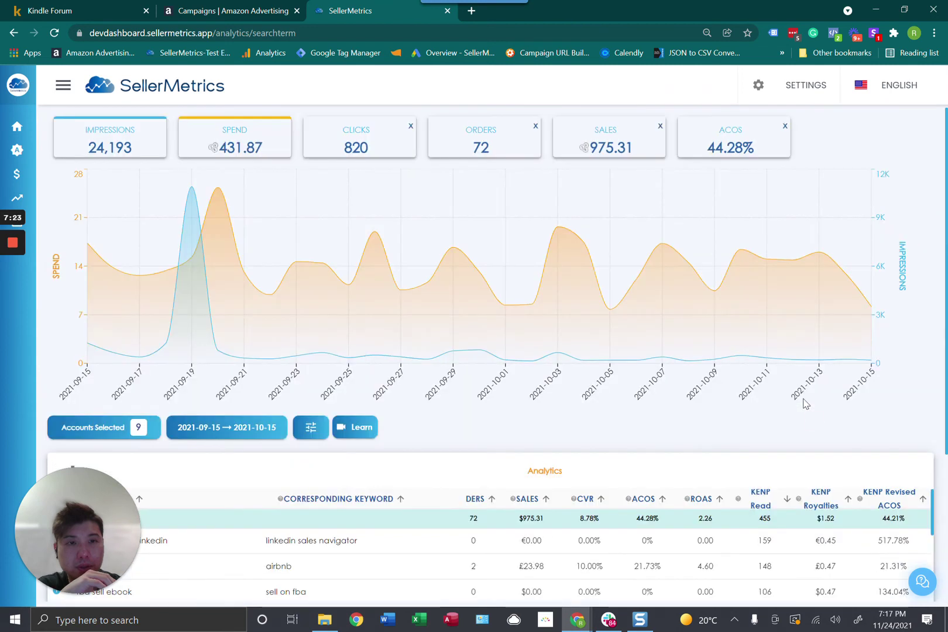
pyautogui.scroll(-2, 803, 371)
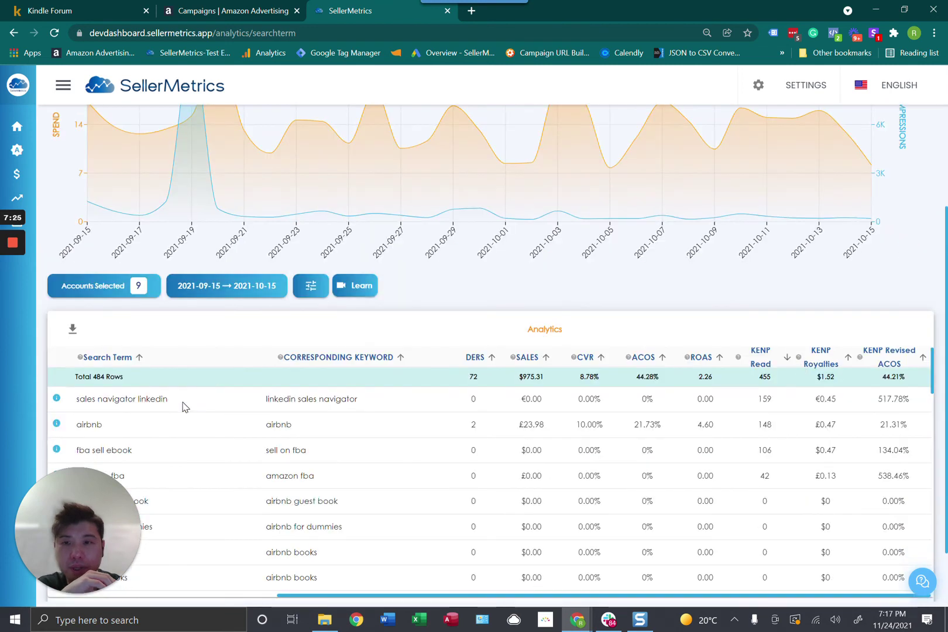
pyautogui.moveTo(171, 399); pyautogui.dragTo(80, 397)
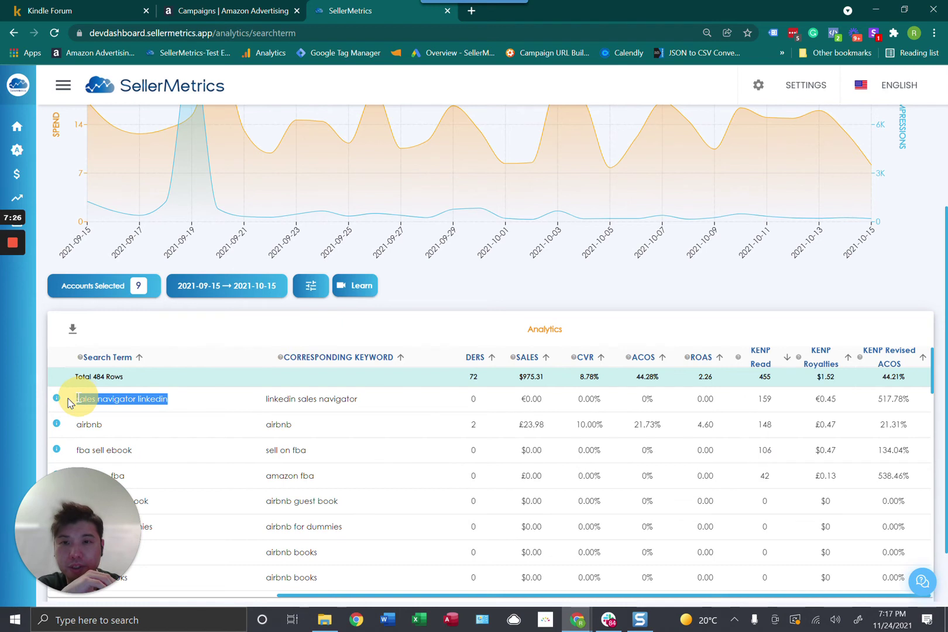
pyautogui.moveTo(56, 400)
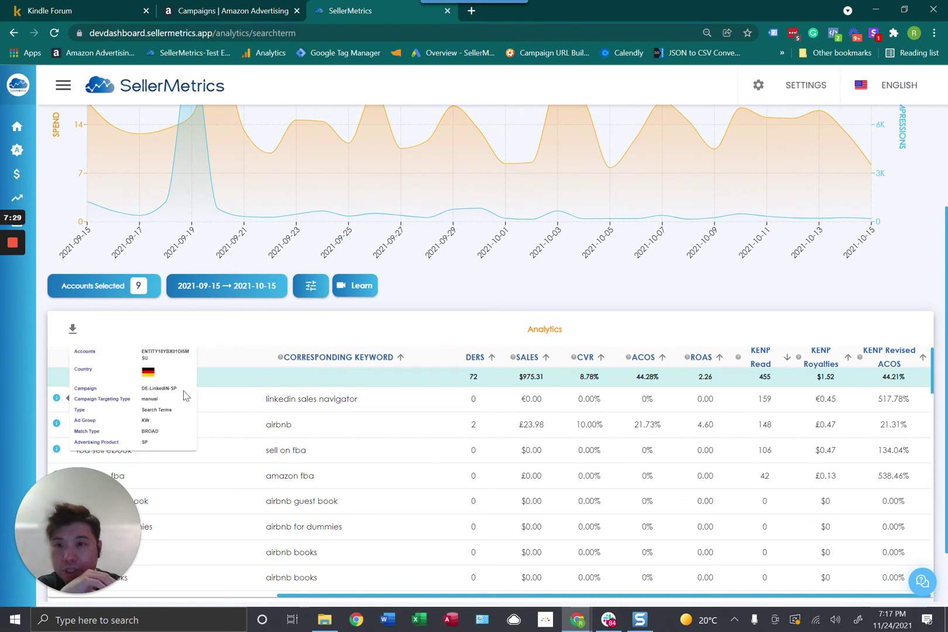
pyautogui.moveTo(179, 388); pyautogui.dragTo(141, 389)
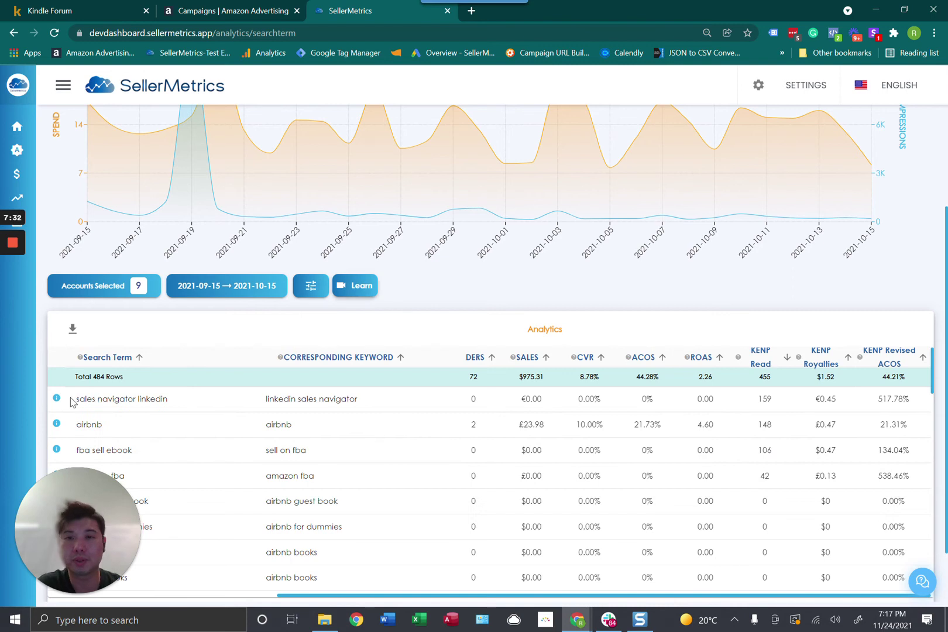
pyautogui.moveTo(57, 399)
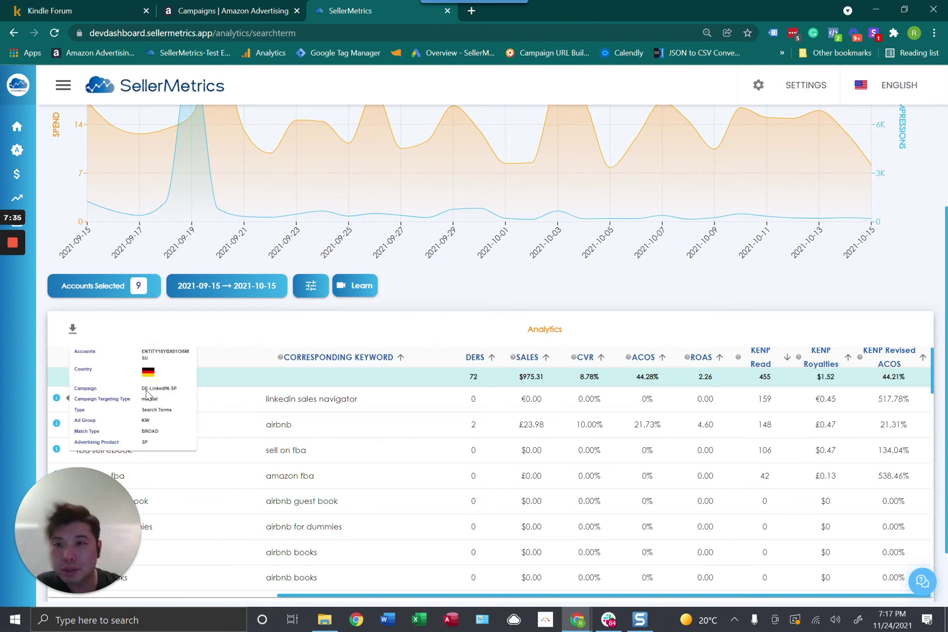
pyautogui.moveTo(179, 388); pyautogui.dragTo(142, 391)
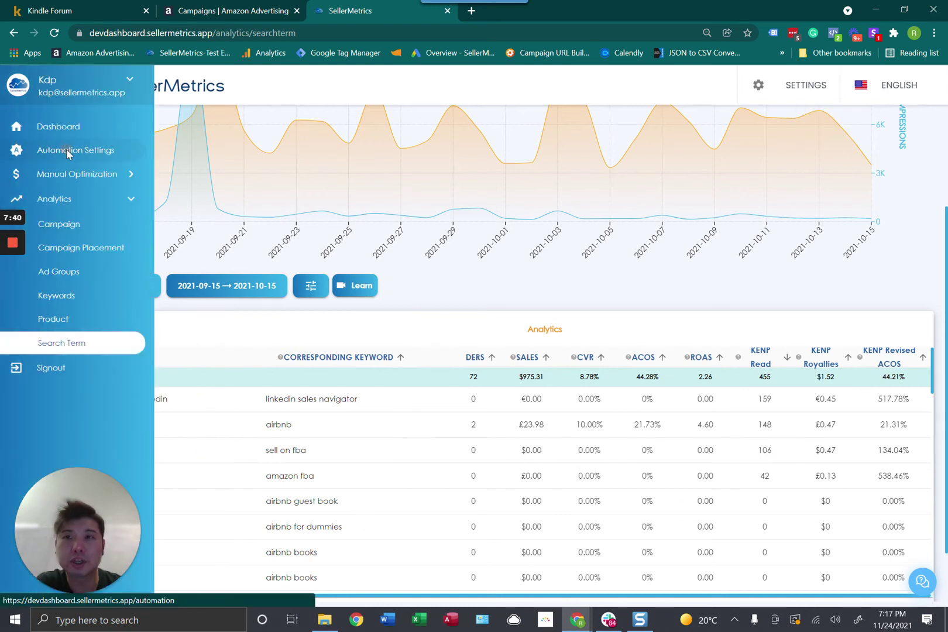
# Find DE-LinkedIN-SP among the automation rules and add a new search term rule named KENP_TEST
pyautogui.click(67, 152)
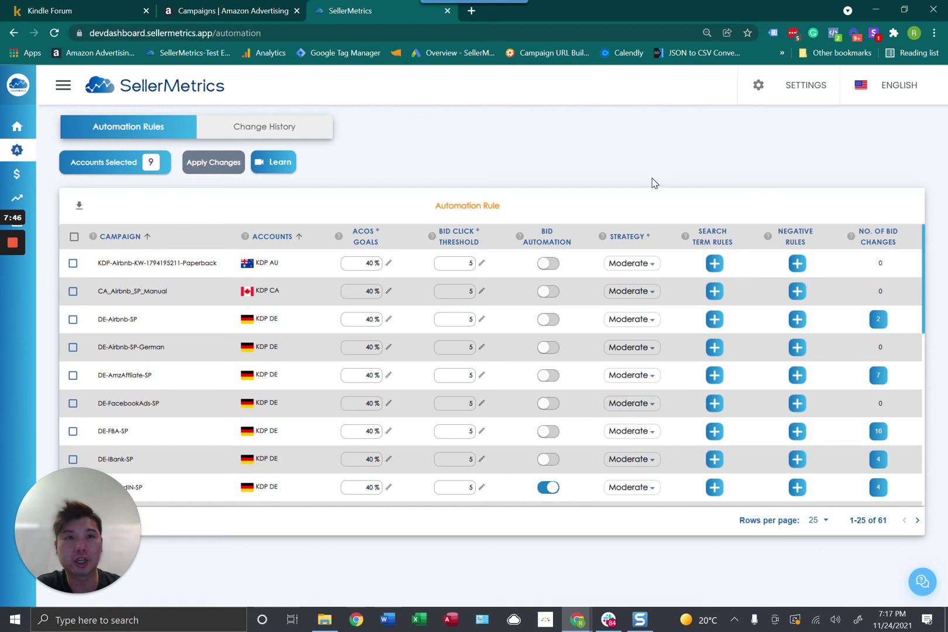
pyautogui.click(693, 178)
pyautogui.hotkey('ctrl', 'f')
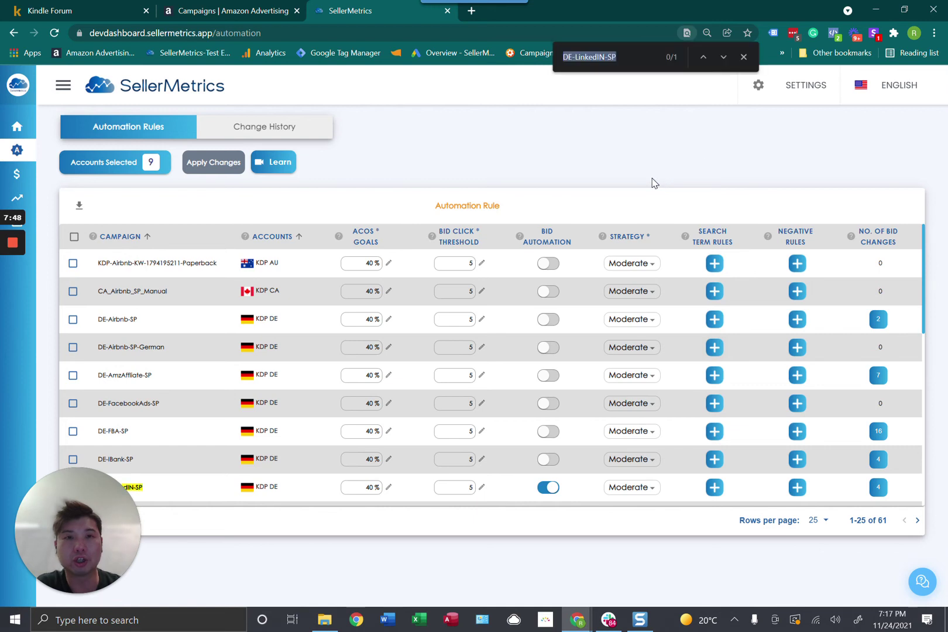
pyautogui.click(724, 56)
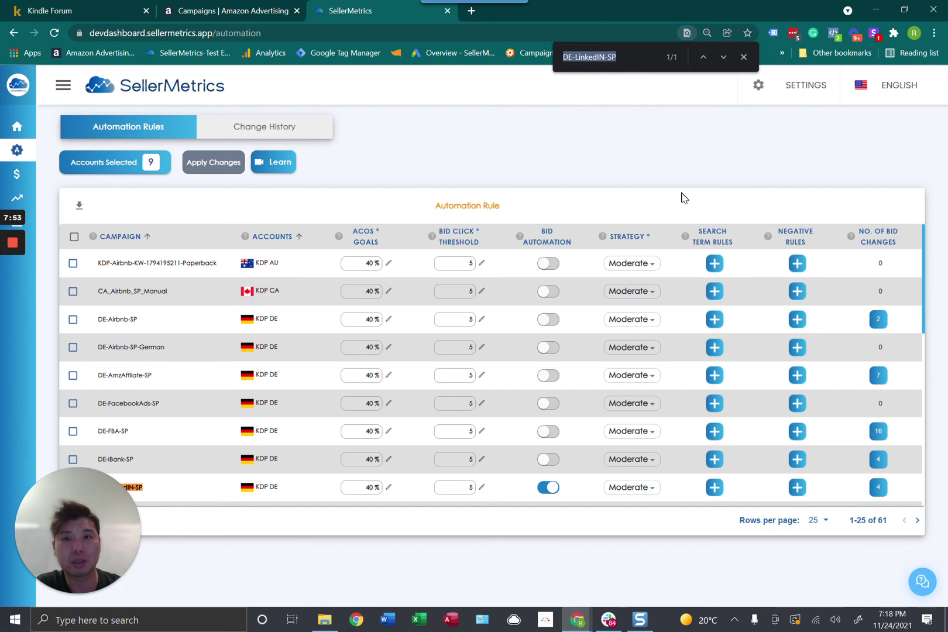
pyautogui.click(716, 489)
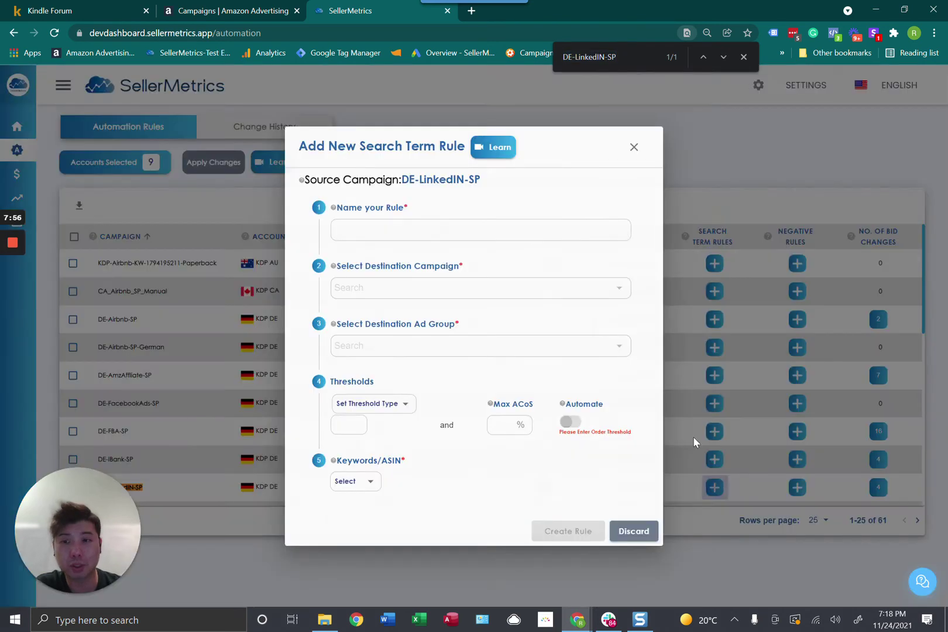
pyautogui.click(445, 229)
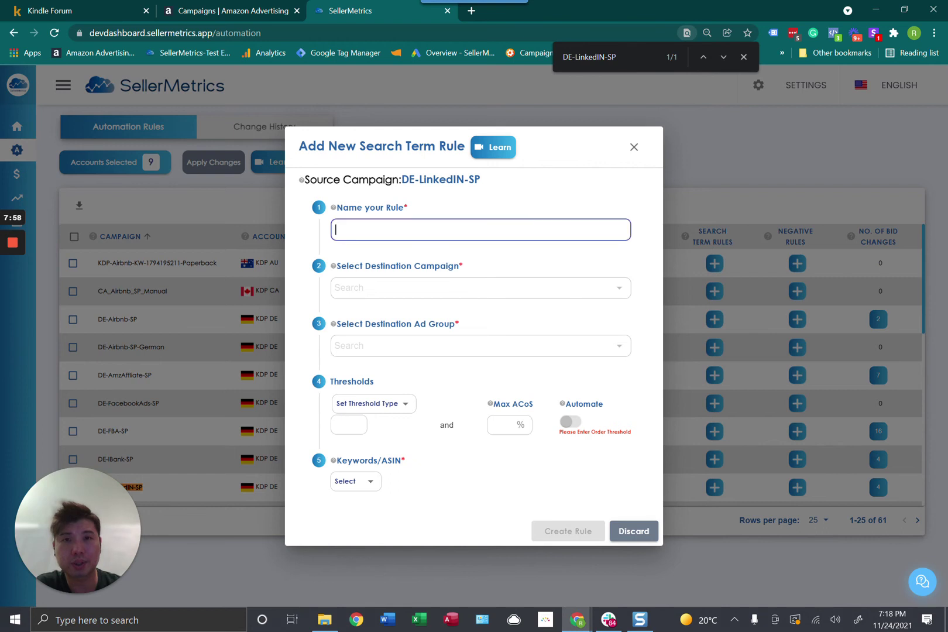
pyautogui.write('KENP')
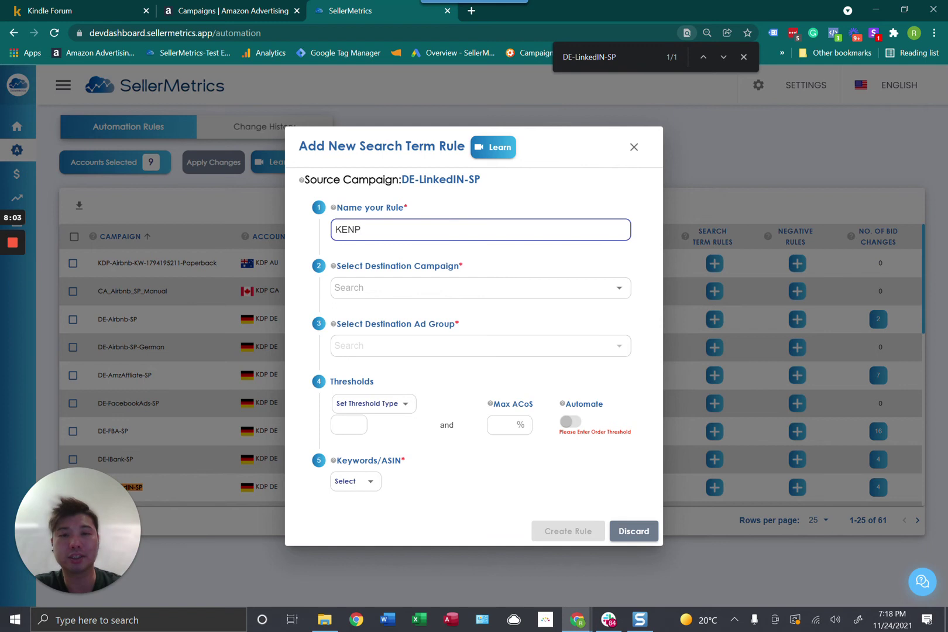
pyautogui.write('_TEST')
# Set the destination campaign to DE-LinkedIN-SP and the destination ad group to KW
pyautogui.click(351, 287)
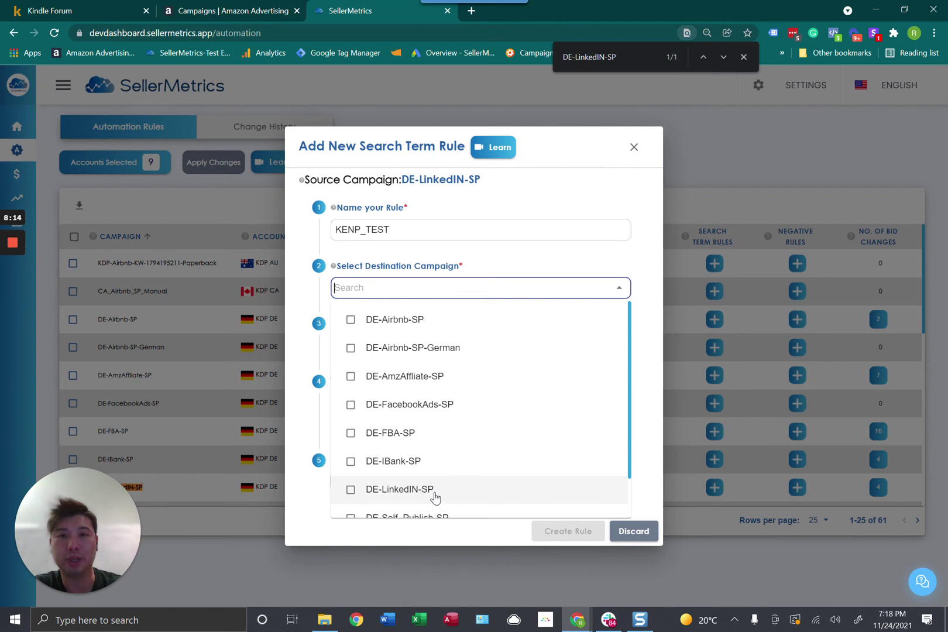
pyautogui.scroll(-1, 435, 497)
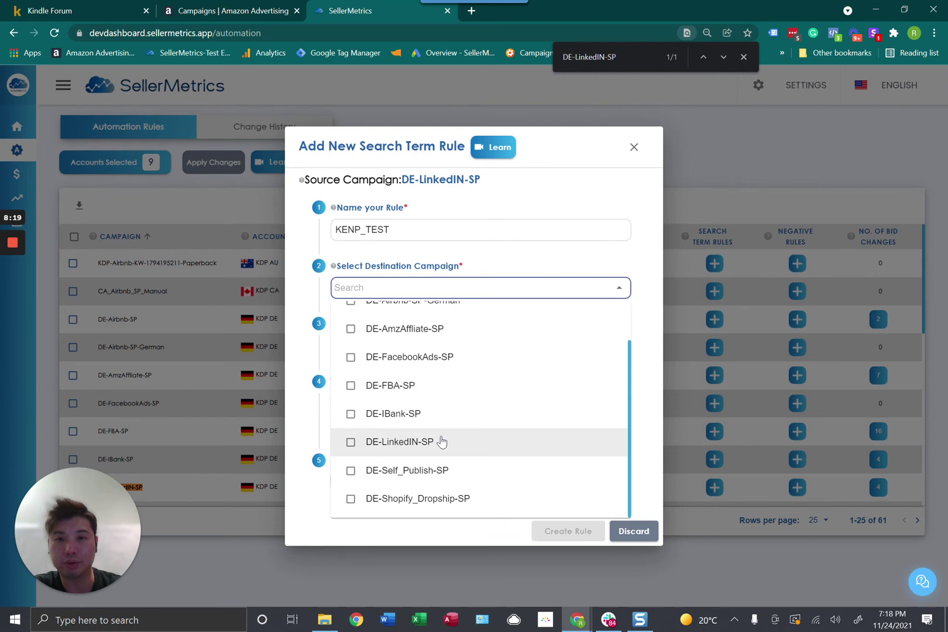
pyautogui.click(441, 440)
pyautogui.click(481, 257)
pyautogui.click(457, 345)
pyautogui.click(369, 377)
pyautogui.click(454, 335)
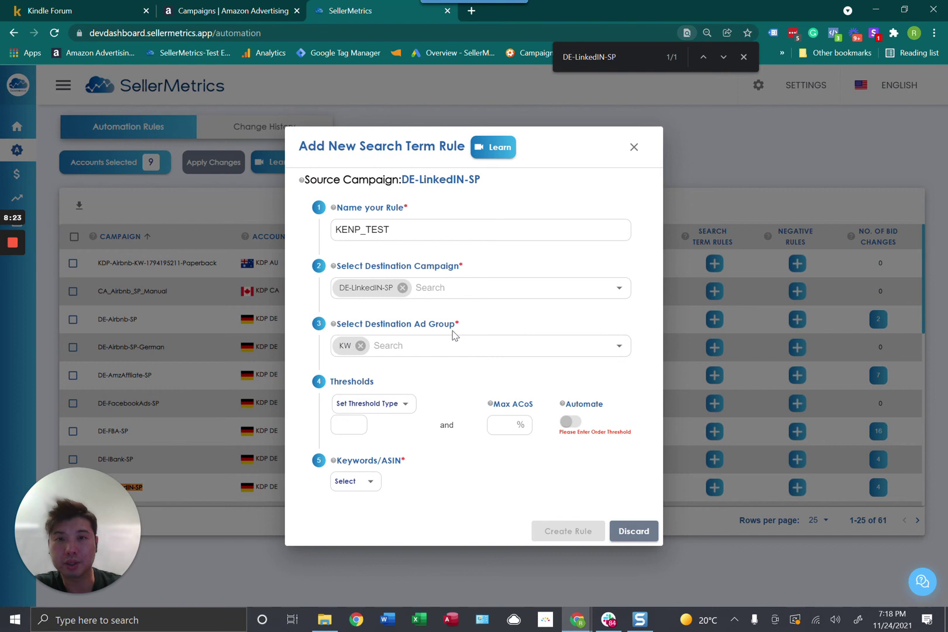
pyautogui.click(406, 396)
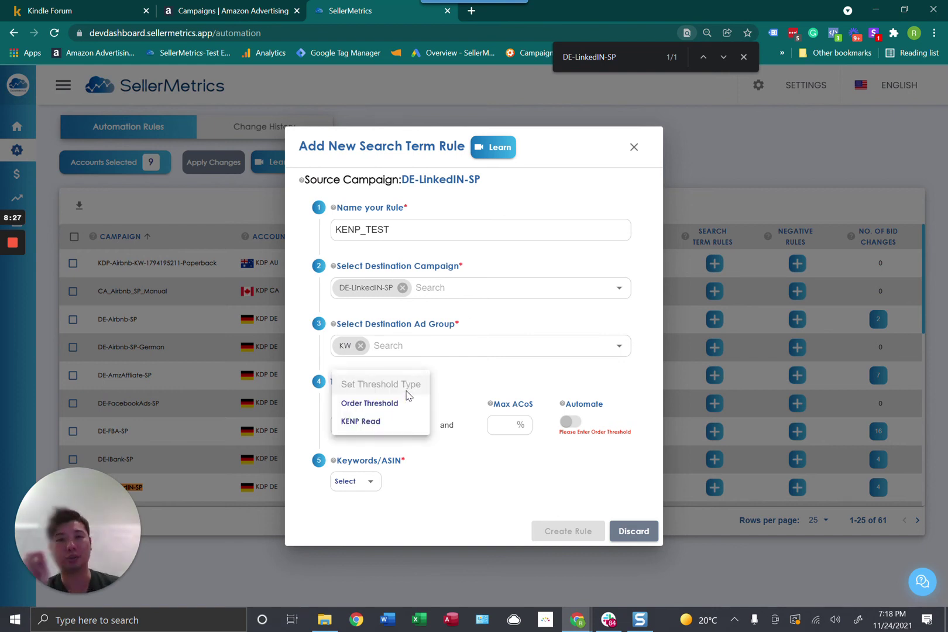
# Set the threshold type to KENP Read at 50 and target Keywords
pyautogui.click(378, 422)
pyautogui.click(348, 424)
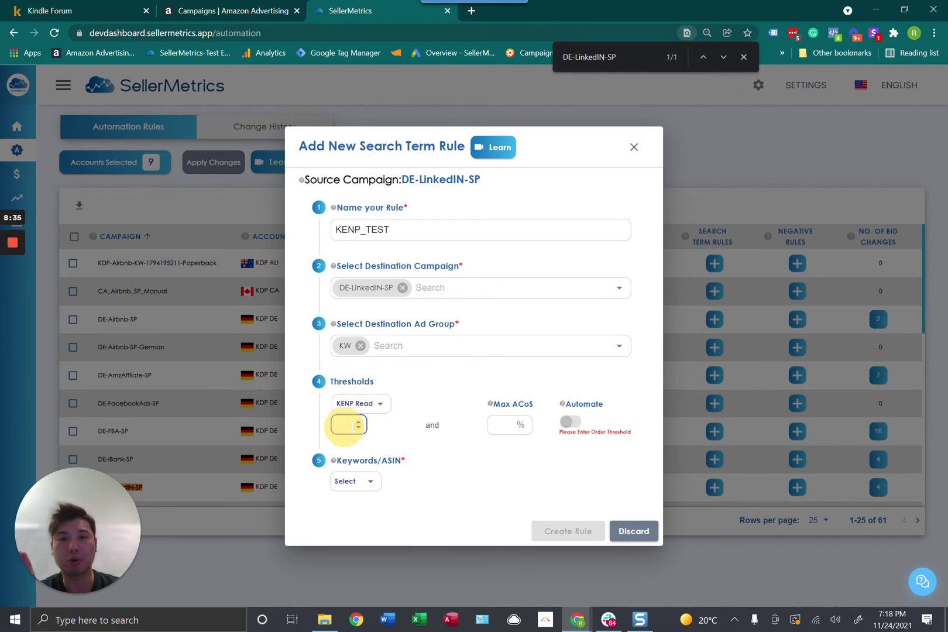
pyautogui.write('50')
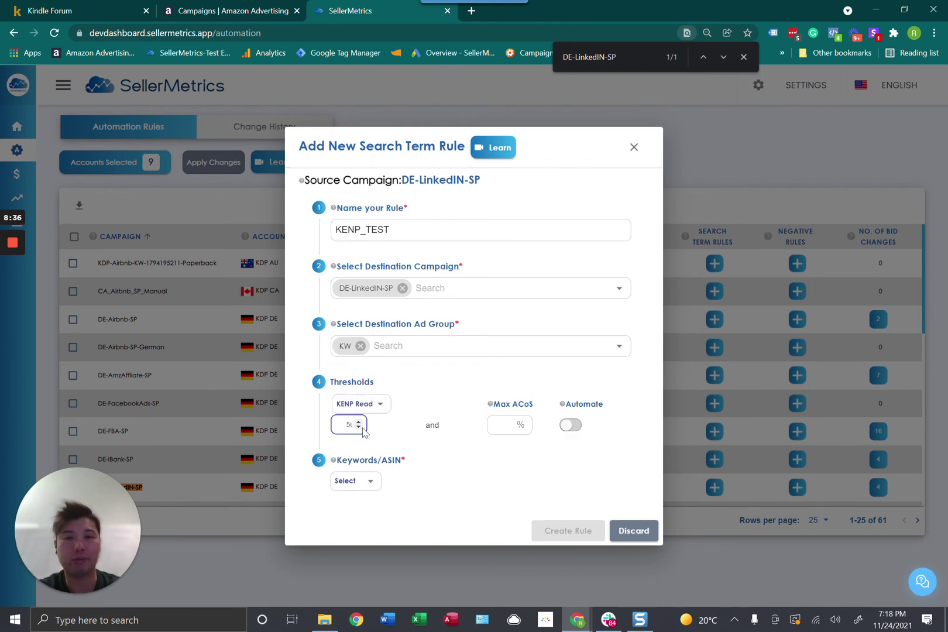
pyautogui.click(373, 483)
pyautogui.click(360, 482)
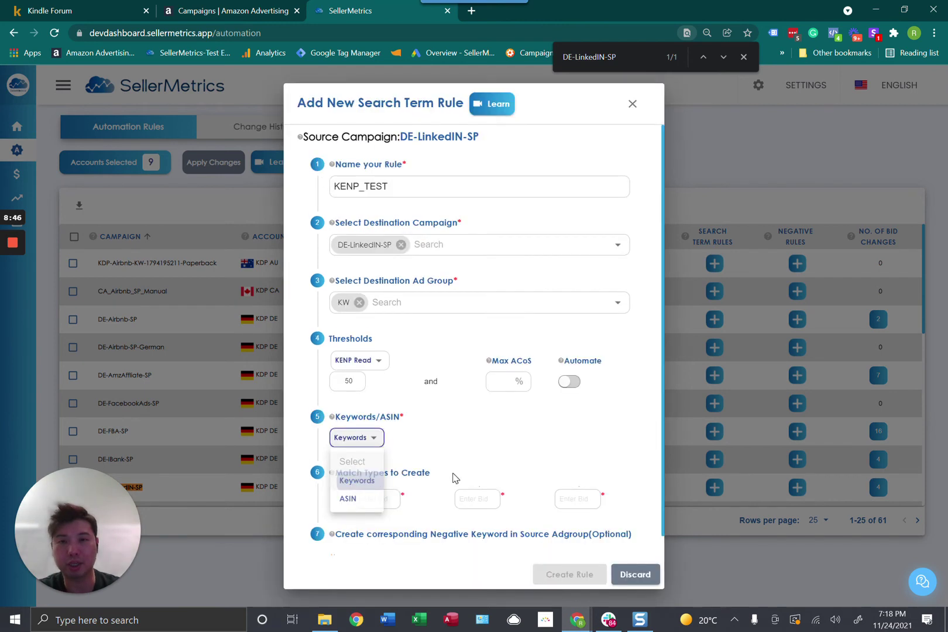
pyautogui.scroll(-2, 453, 477)
# Enable exact, phrase and broad match with bids .4, 3 and 25
pyautogui.click(477, 445)
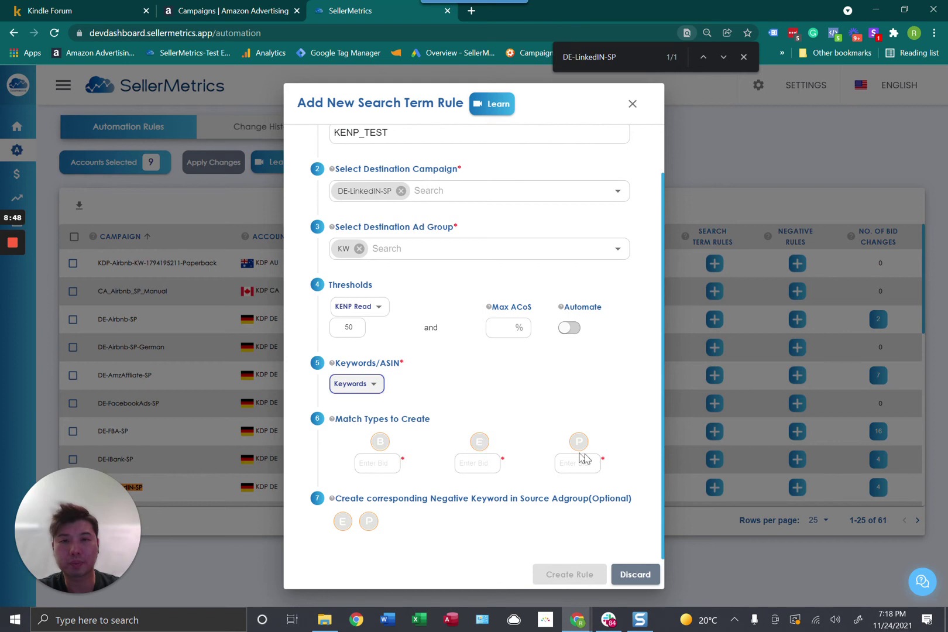
pyautogui.click(578, 441)
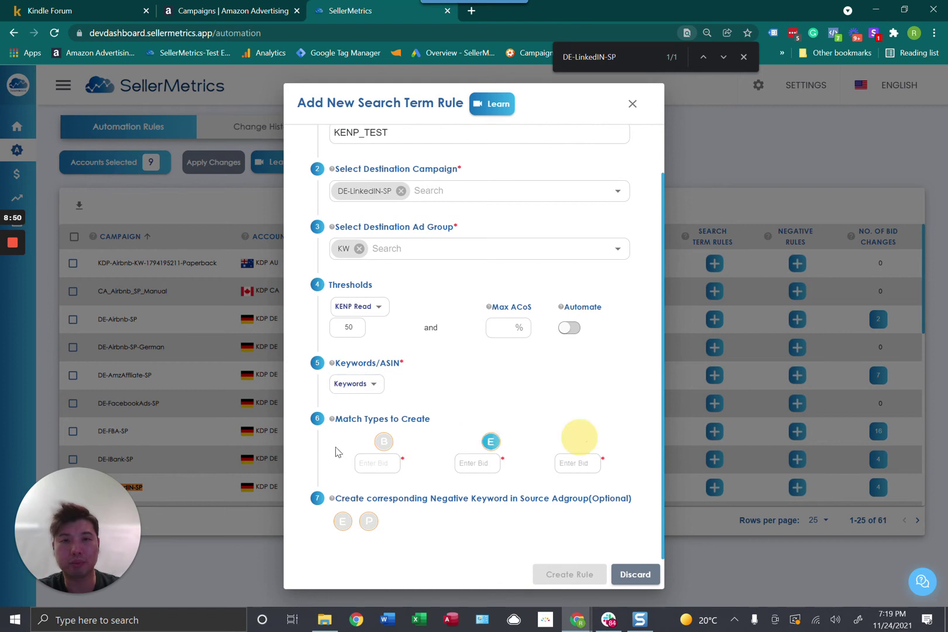
pyautogui.click(380, 441)
pyautogui.click(477, 463)
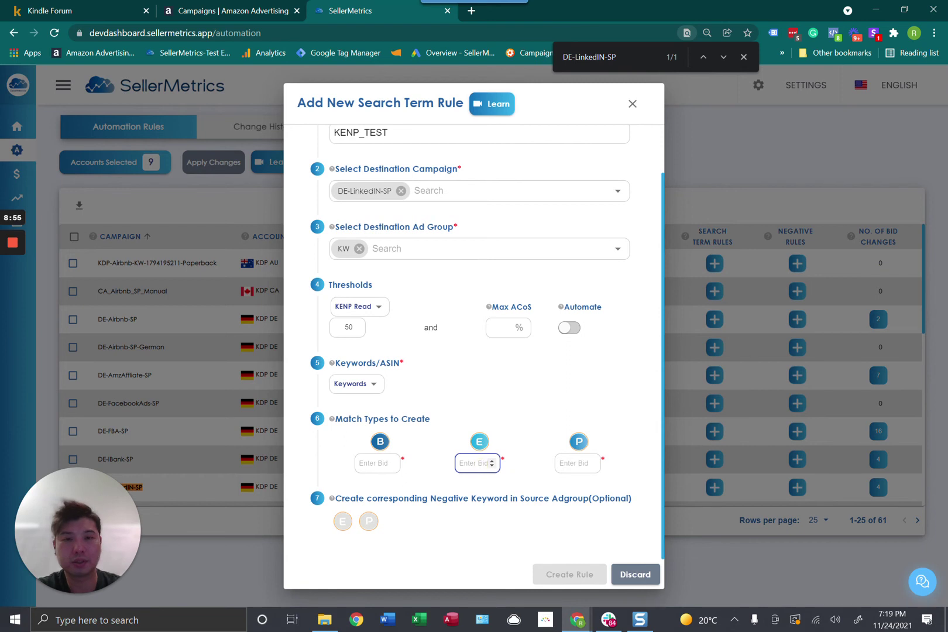
pyautogui.write('.4')
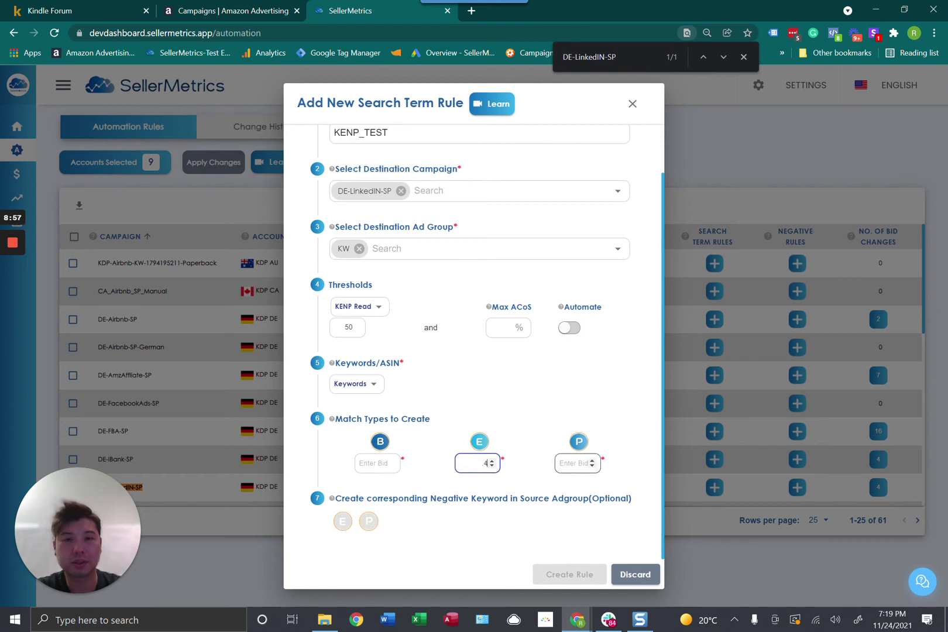
pyautogui.click(573, 463)
pyautogui.write('3')
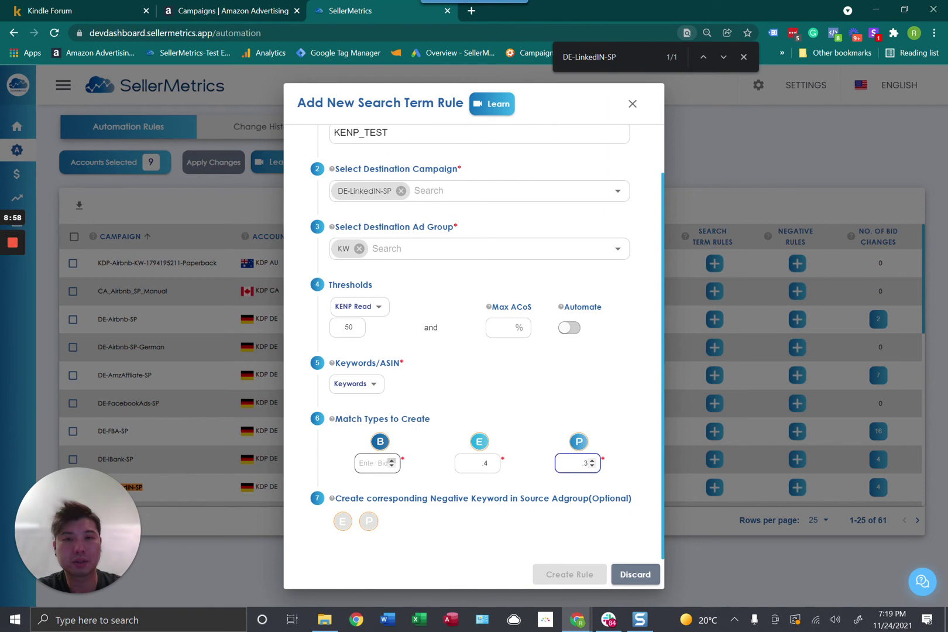
pyautogui.click(377, 463)
pyautogui.write('25')
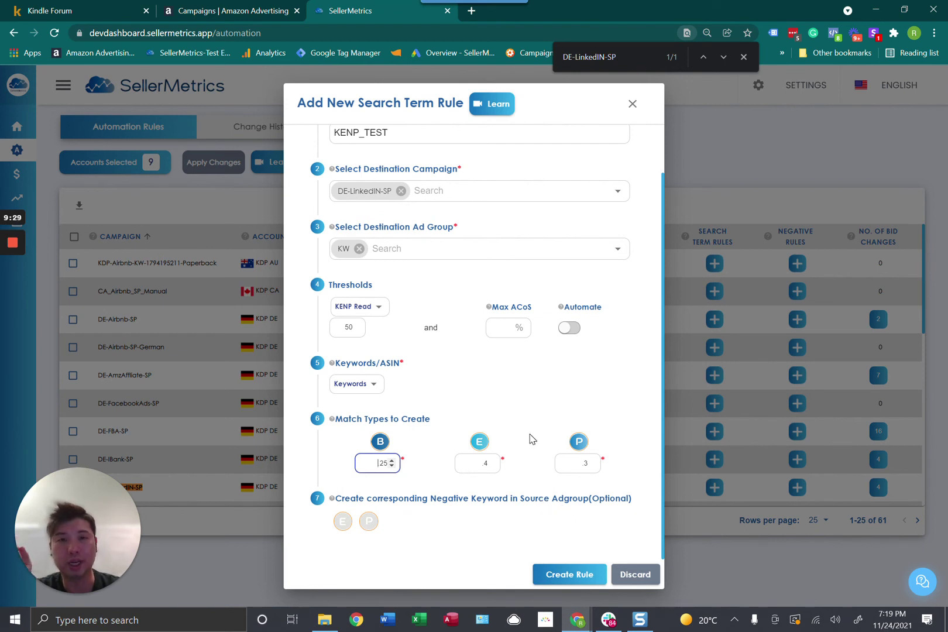
pyautogui.scroll(1, 540, 433)
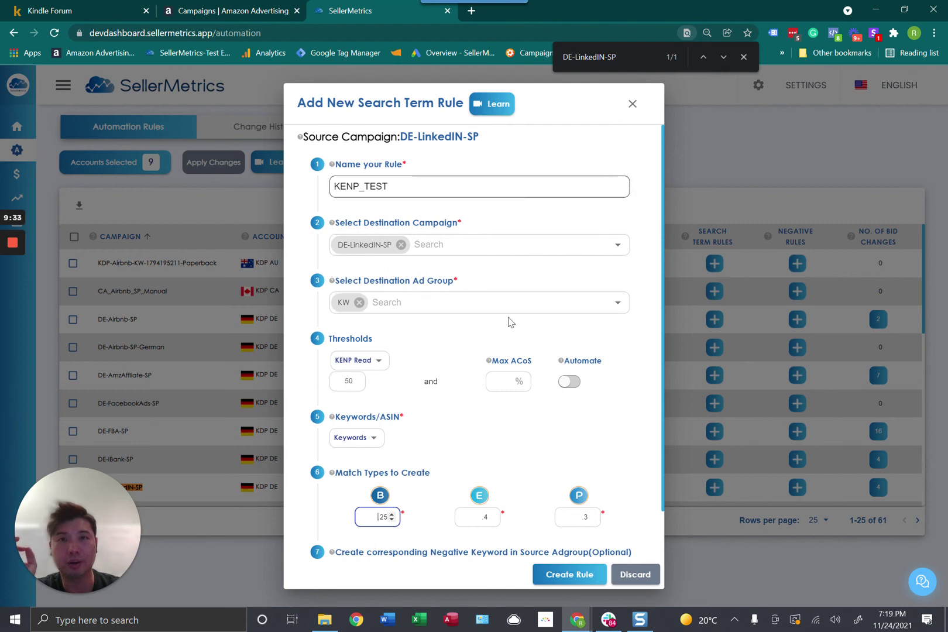
pyautogui.scroll(-1, 510, 325)
pyautogui.scroll(-1, 506, 325)
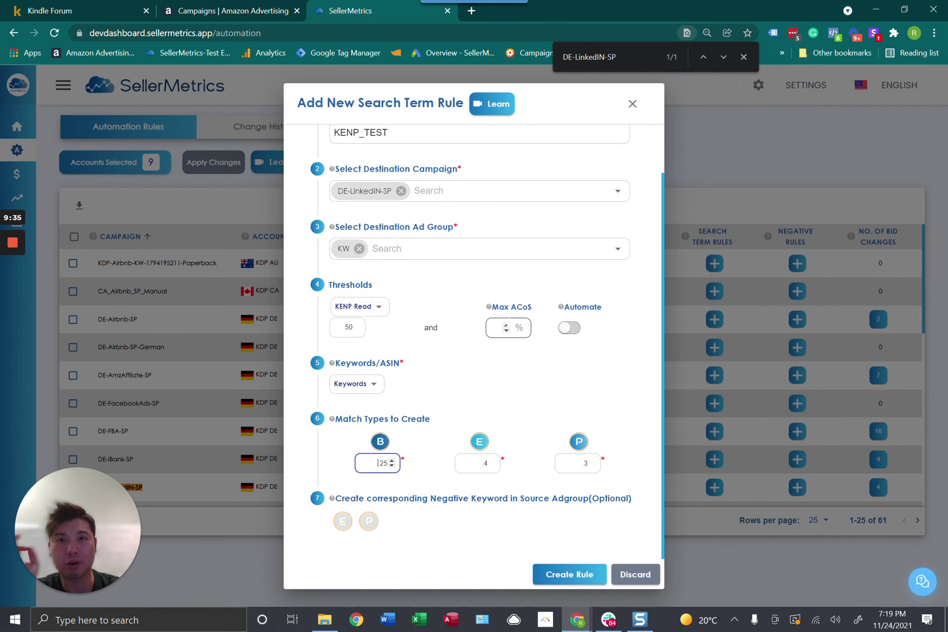
pyautogui.scroll(1, 507, 325)
pyautogui.scroll(2, 527, 210)
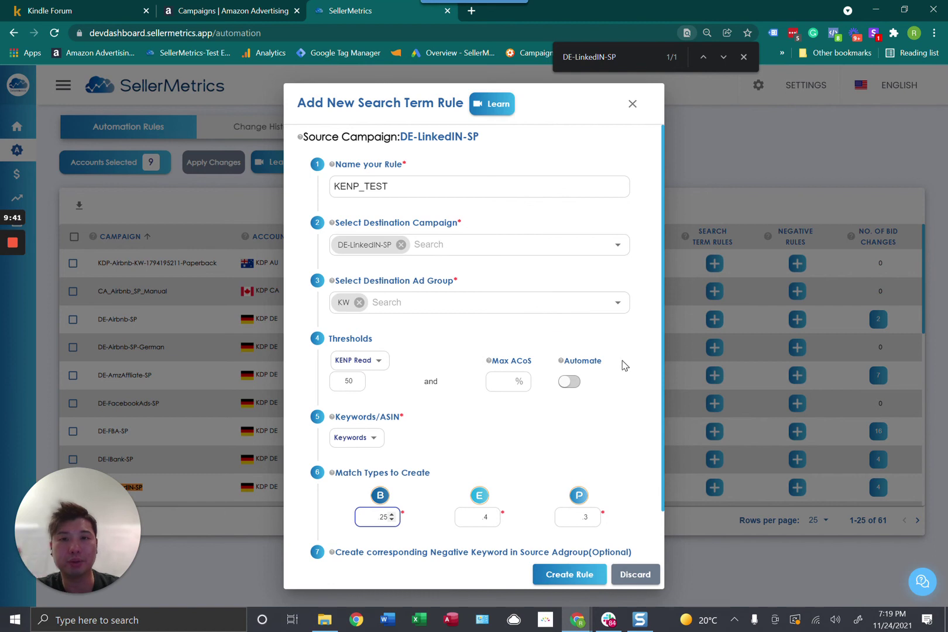
pyautogui.scroll(-1, 622, 364)
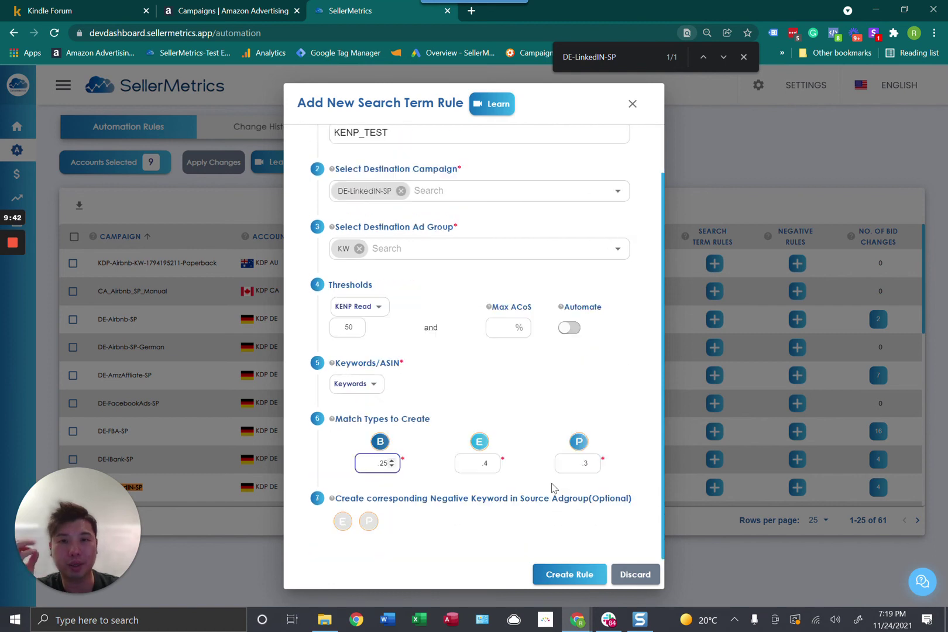
# Create the KENP_TEST rule and go to Manual Optimization > Converted Search Terms
pyautogui.click(575, 574)
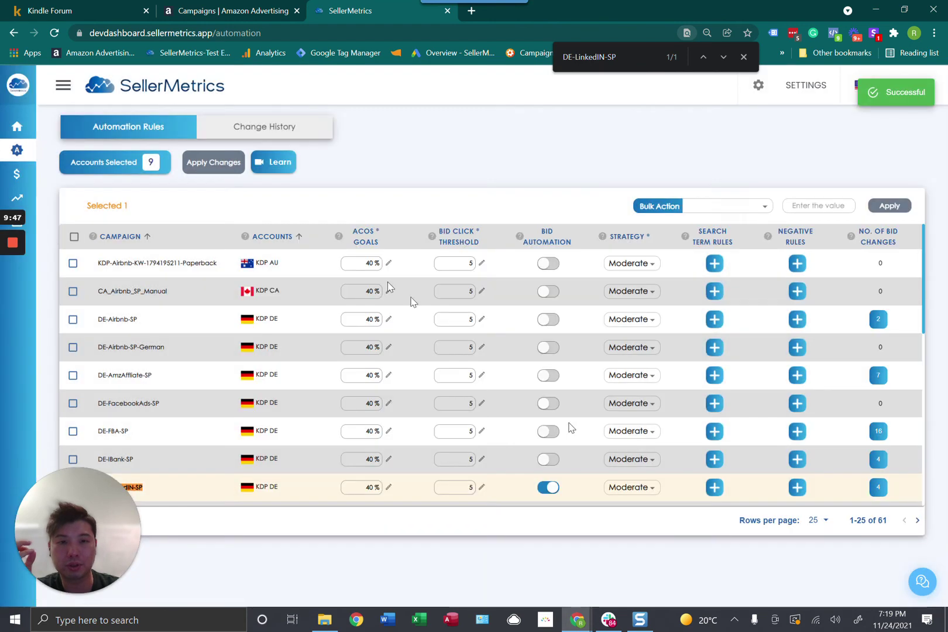
pyautogui.moveTo(20, 178)
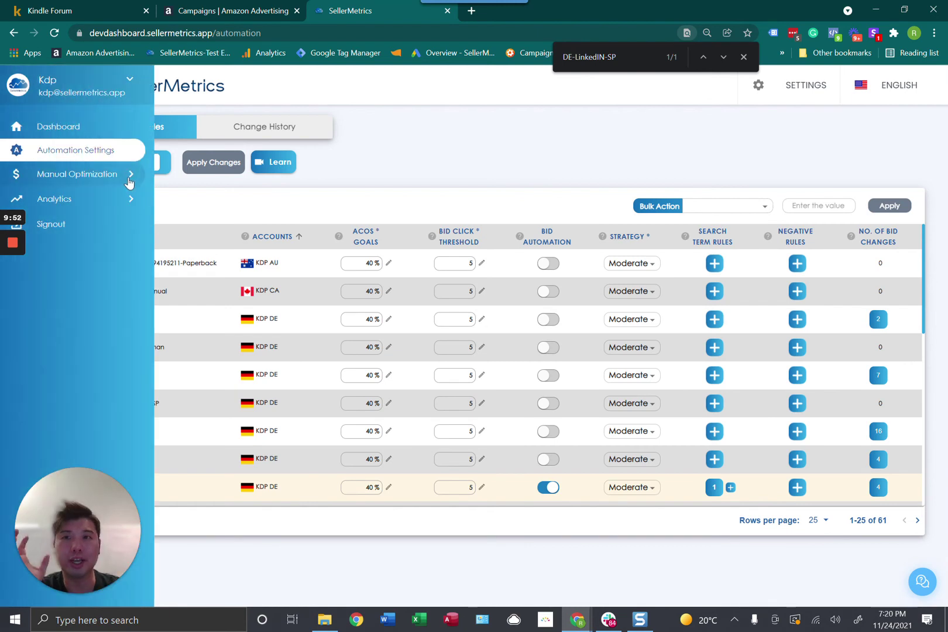
pyautogui.click(129, 179)
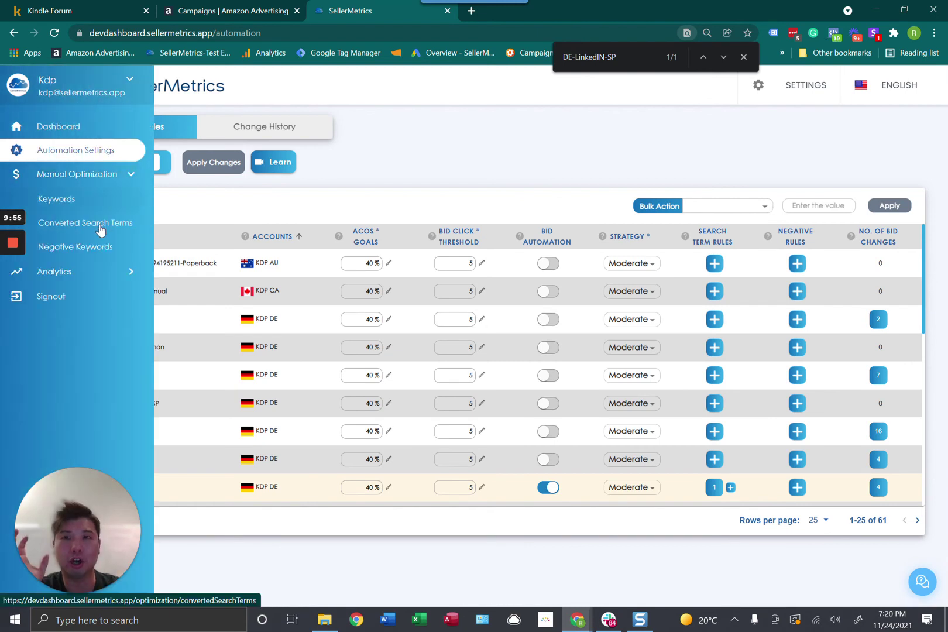
pyautogui.click(100, 229)
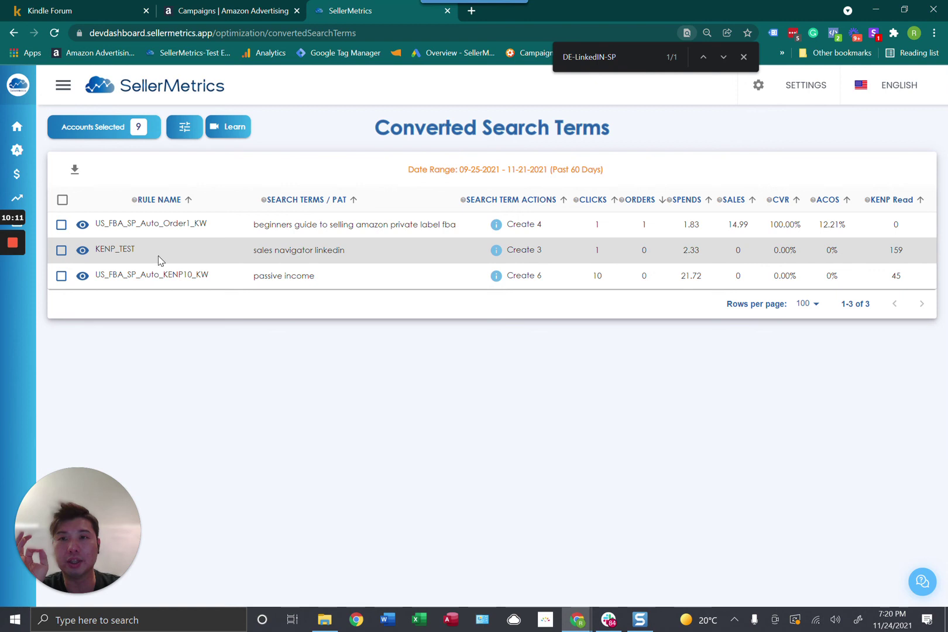
# Check the KENP_TEST row for 'sales navigator linkedin' (159 KENP reads)
pyautogui.doubleClick(97, 250)
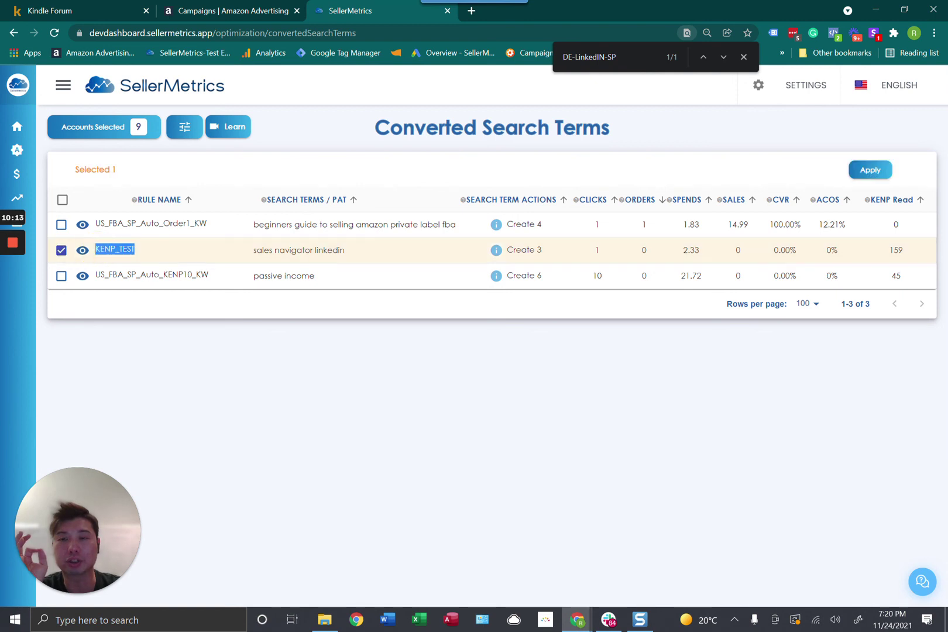
pyautogui.moveTo(354, 252); pyautogui.dragTo(246, 252)
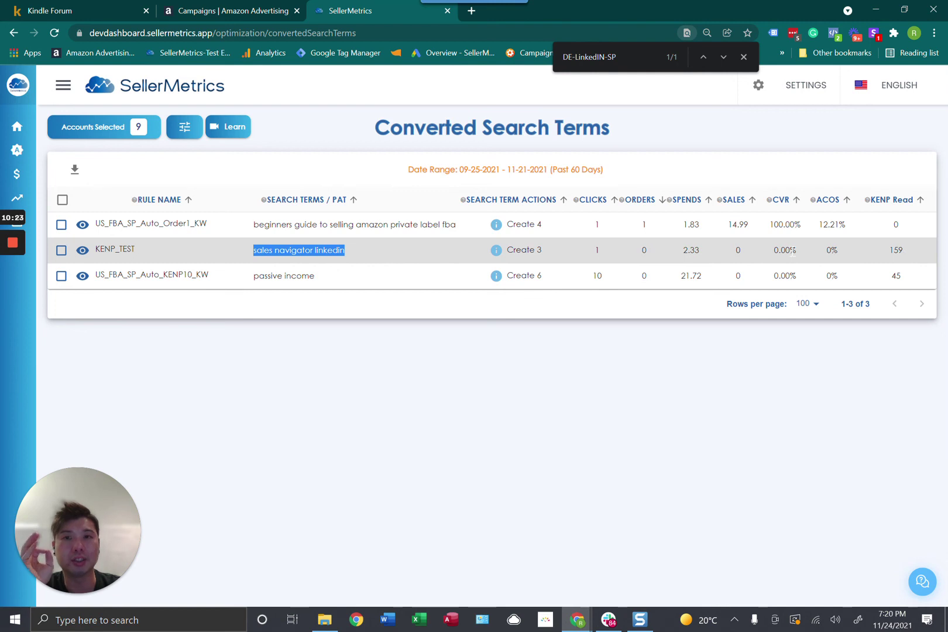
pyautogui.click(61, 250)
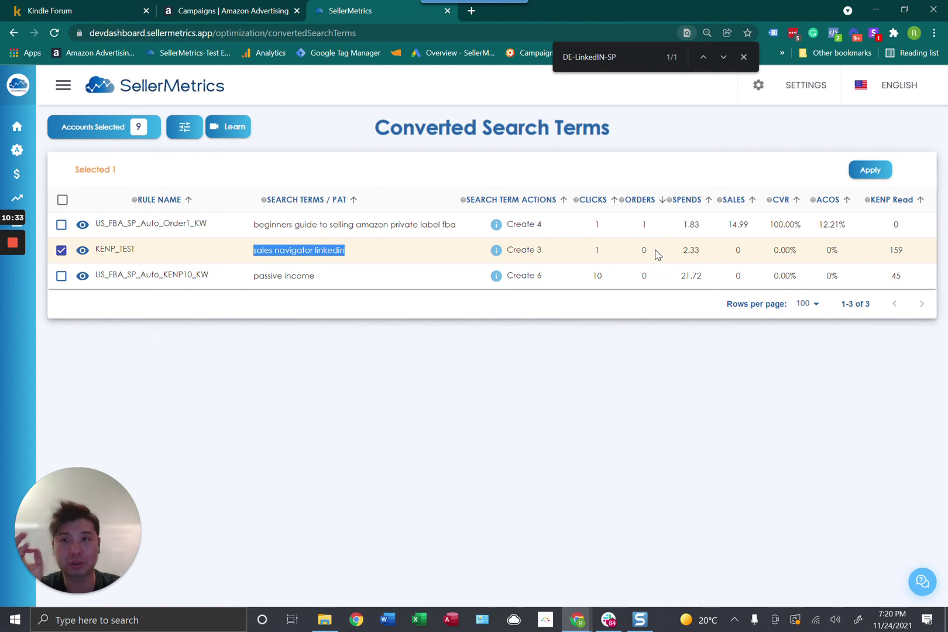
# Apply the selected KENP_TEST converted search term, confirming 3/3 successfully added
pyautogui.click(869, 176)
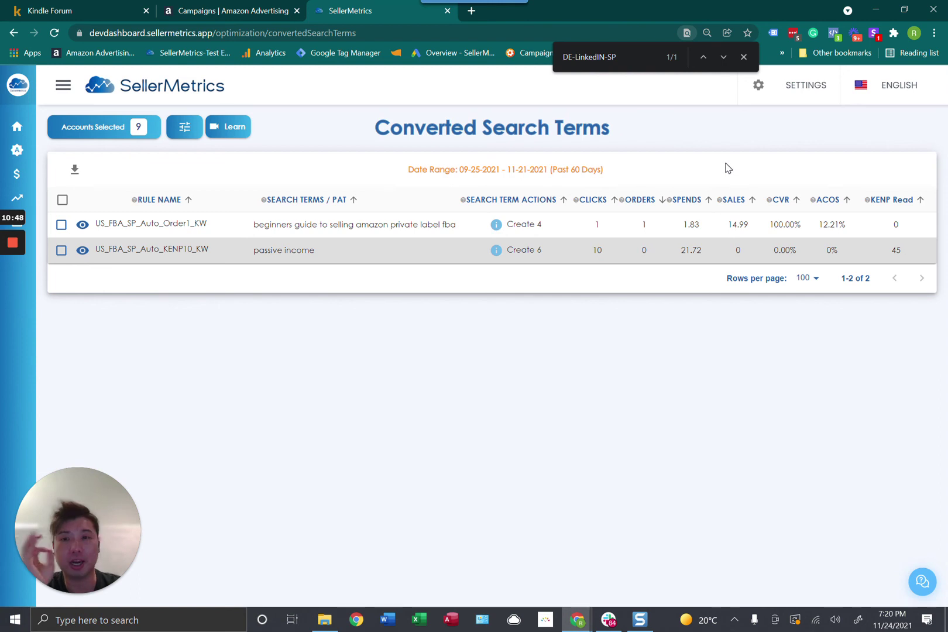
pyautogui.moveTo(23, 176)
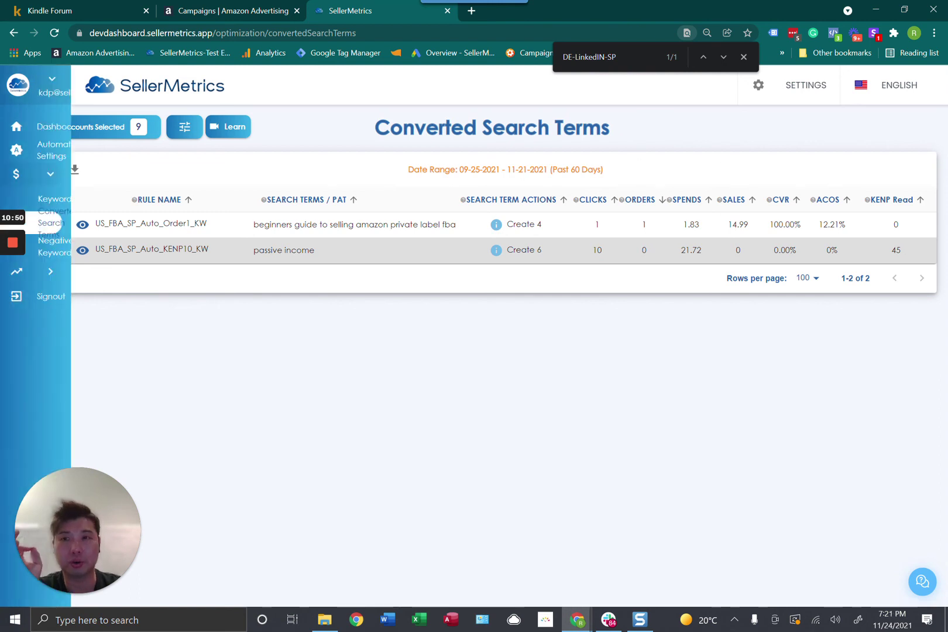